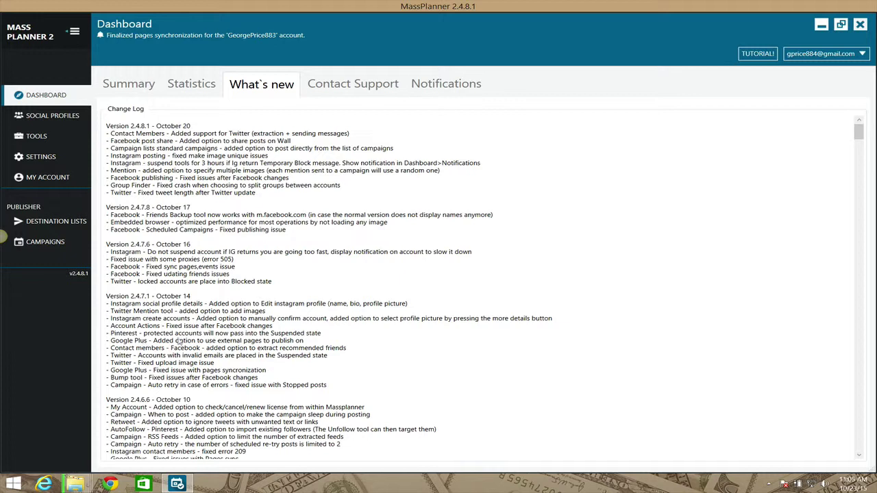
Minimize the MassPlanner window and open the MassPlannerNew folder under %appdata% in a maximized File Explorer window.
{"action": "left_click", "coordinate": [821, 26]}
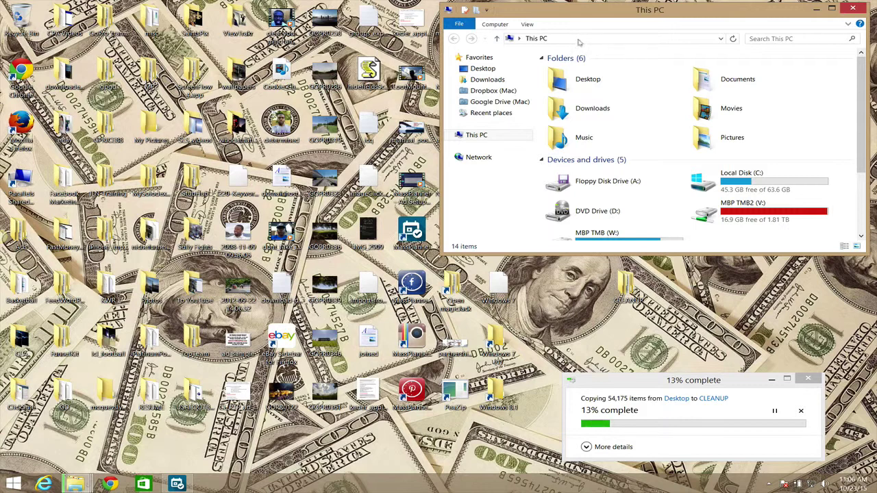
{"action": "left_click", "coordinate": [635, 39]}
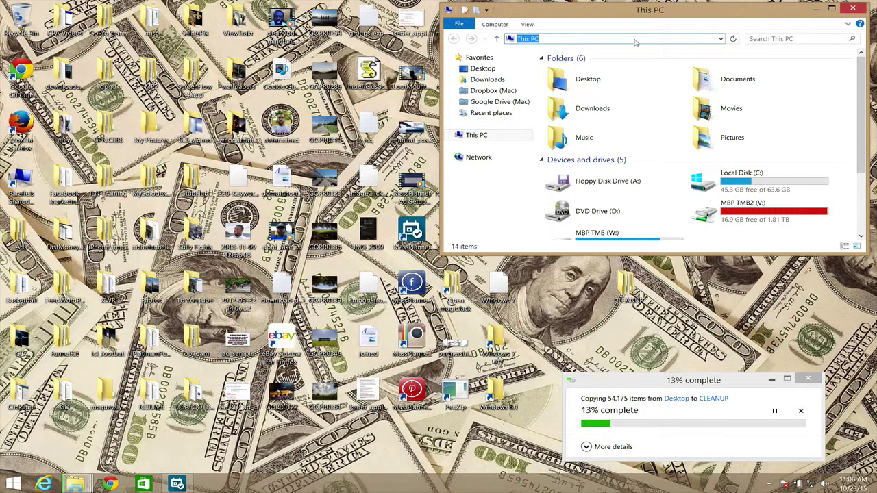
{"action": "type", "text": "%"}
{"action": "key", "text": "ctrl+a"}
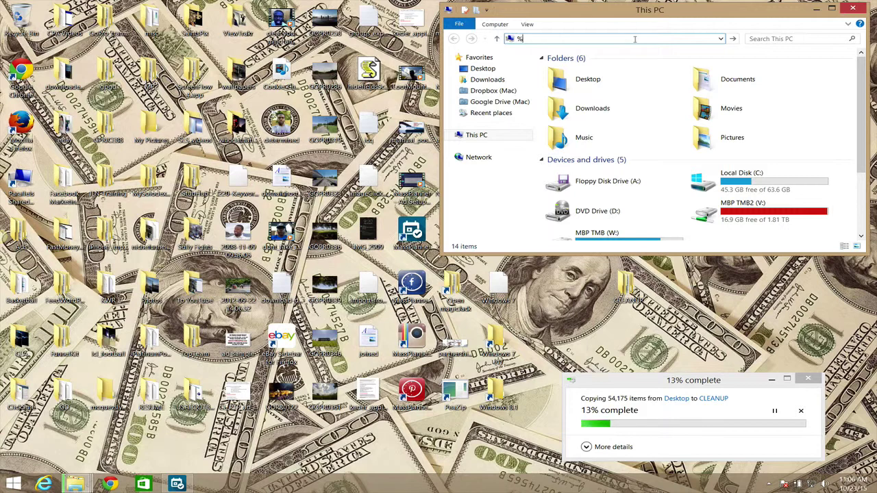
{"action": "type", "text": "appdata%"}
{"action": "key", "text": "Return"}
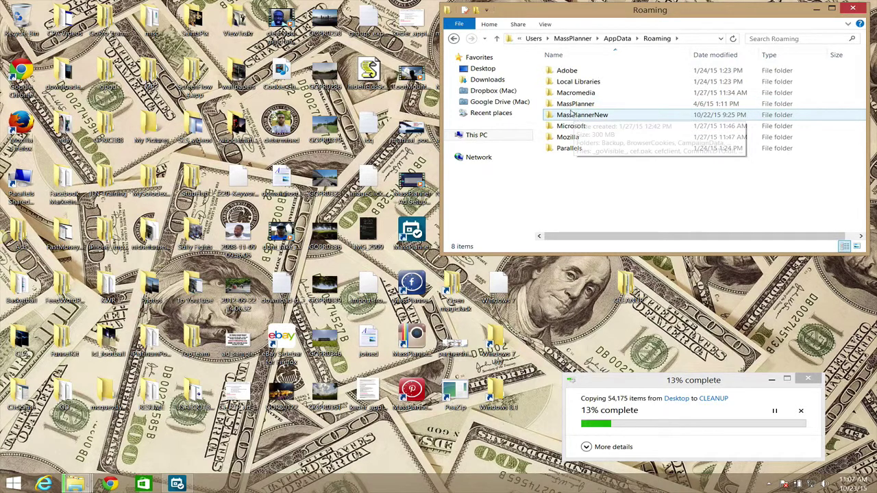
{"action": "double_click", "coordinate": [548, 115]}
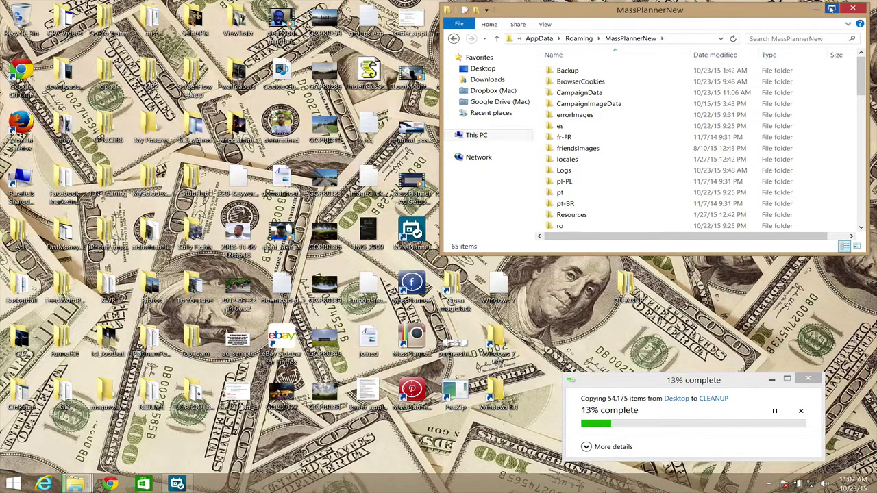
{"action": "left_click", "coordinate": [831, 9]}
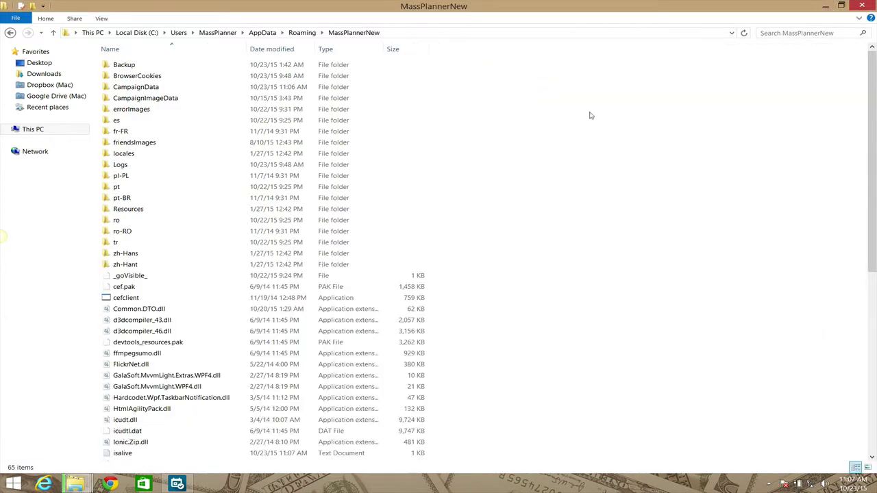
Select the Backup, CampaignData, CampaignImageData and friendsImages folders together in the MassPlannerNew folder.
{"action": "left_click", "coordinate": [219, 142]}
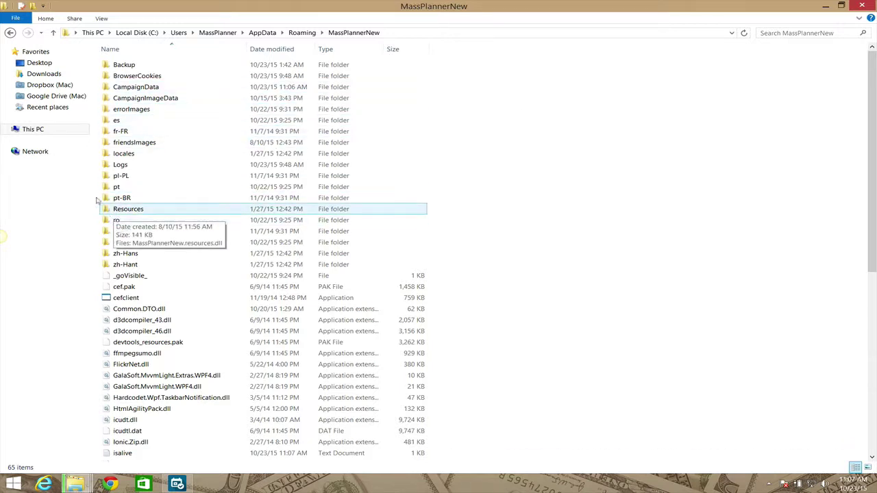
{"action": "left_click", "coordinate": [109, 67]}
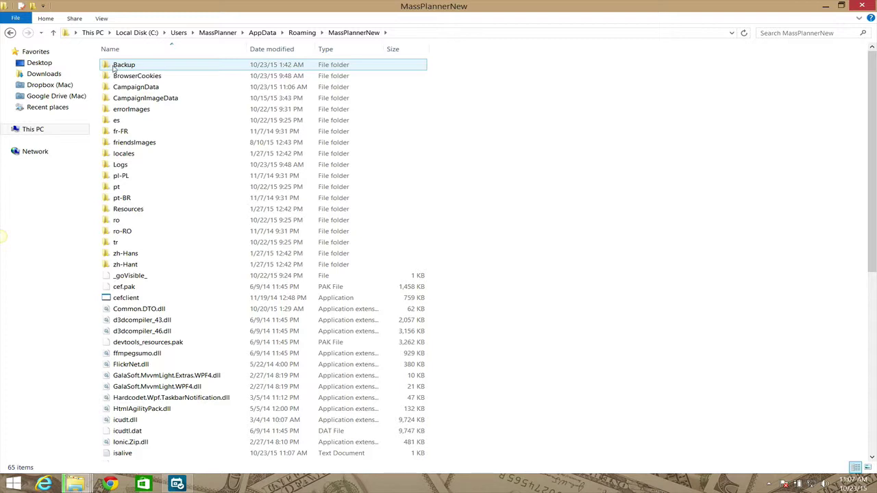
{"action": "left_click", "coordinate": [109, 67]}
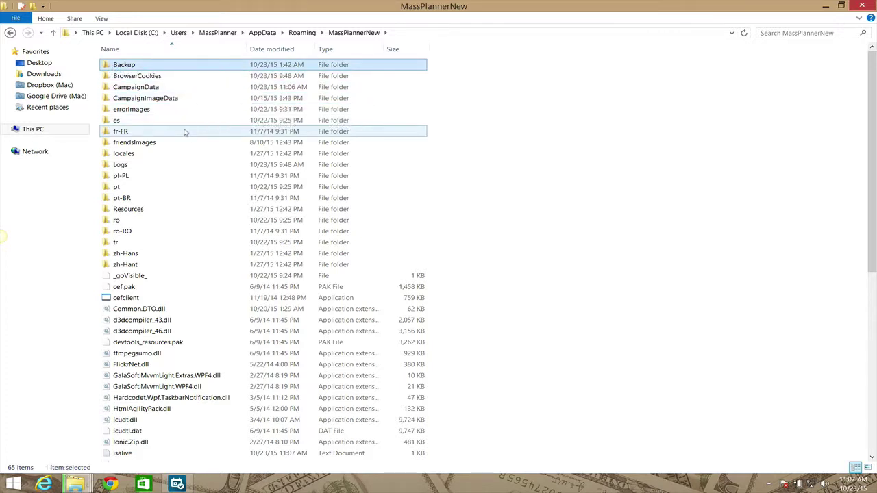
{"action": "left_click", "coordinate": [159, 88], "text": "ctrl"}
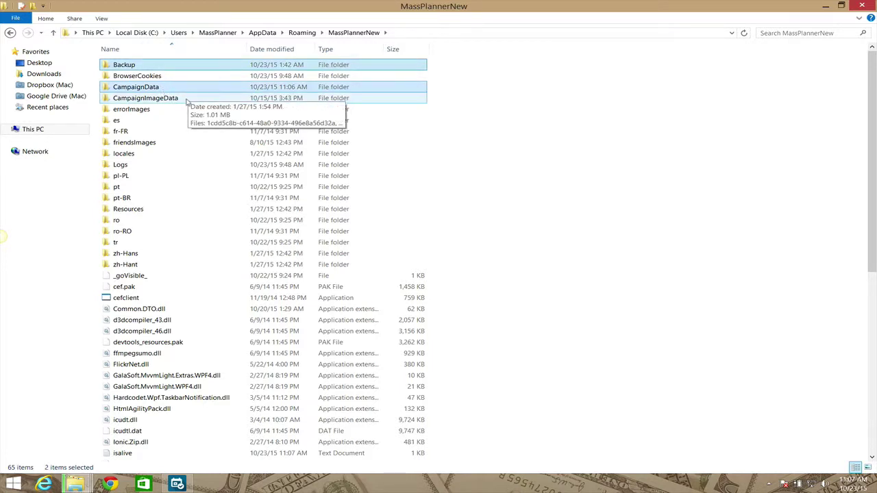
{"action": "left_click", "coordinate": [186, 100], "text": "ctrl"}
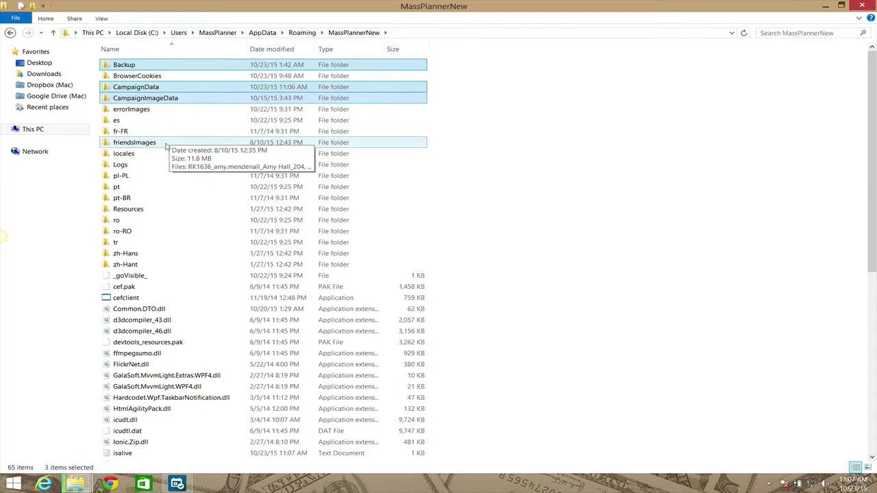
{"action": "left_click", "coordinate": [165, 143], "text": "ctrl"}
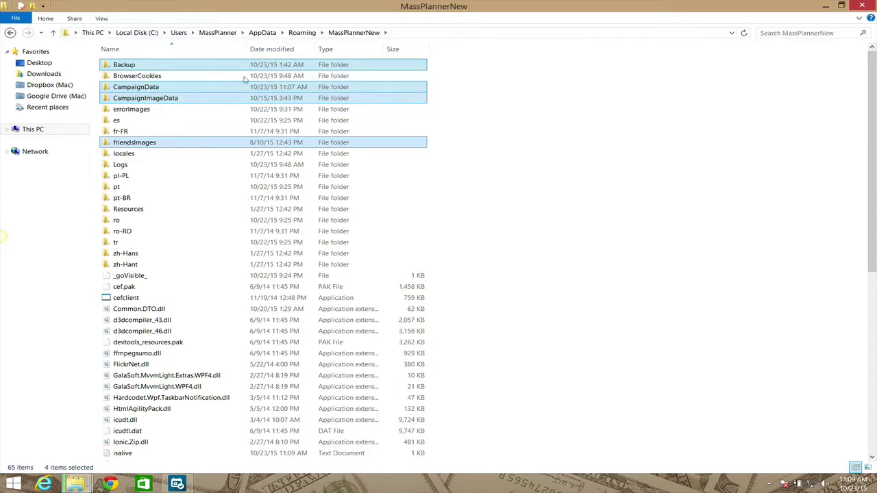
{"action": "left_click", "coordinate": [842, 7]}
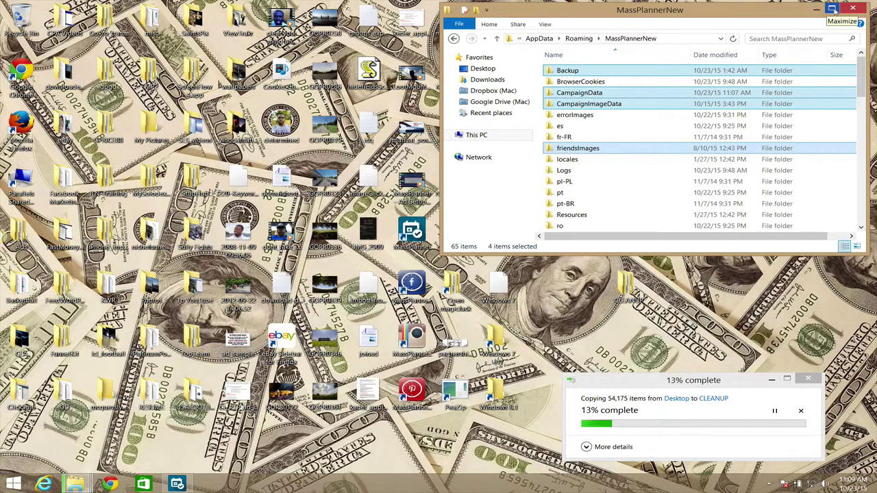
{"action": "left_click", "coordinate": [831, 9]}
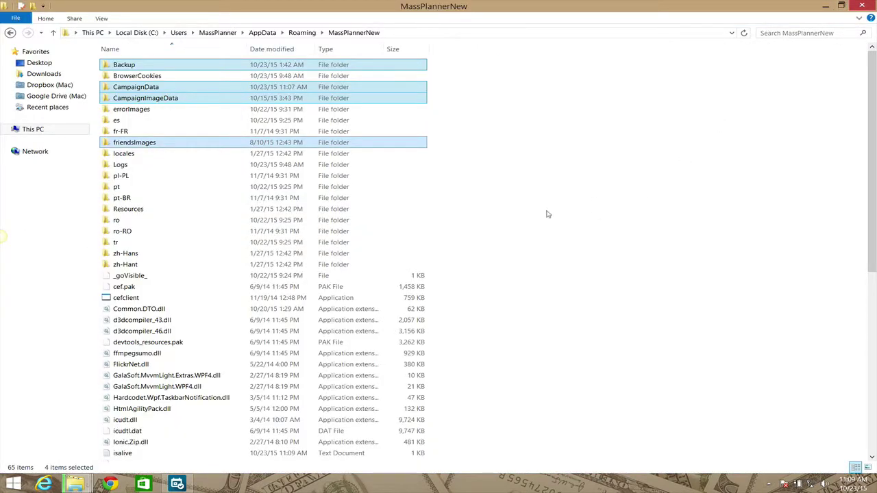
Locate the MassPlannerNew.Updater application in the folder, view its available file actions and dismiss them.
{"action": "scroll", "coordinate": [548, 214], "scroll_direction": "down", "scroll_amount": 5}
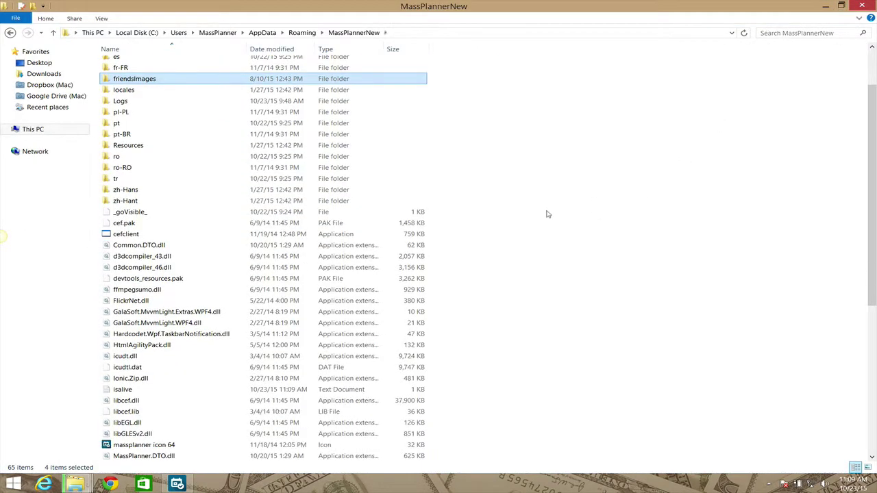
{"action": "scroll", "coordinate": [548, 215], "scroll_direction": "down", "scroll_amount": 3}
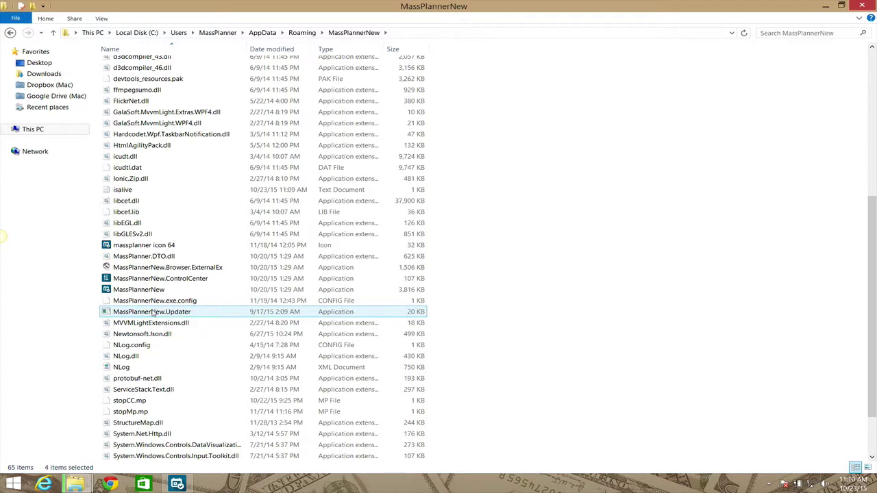
{"action": "left_click", "coordinate": [152, 312]}
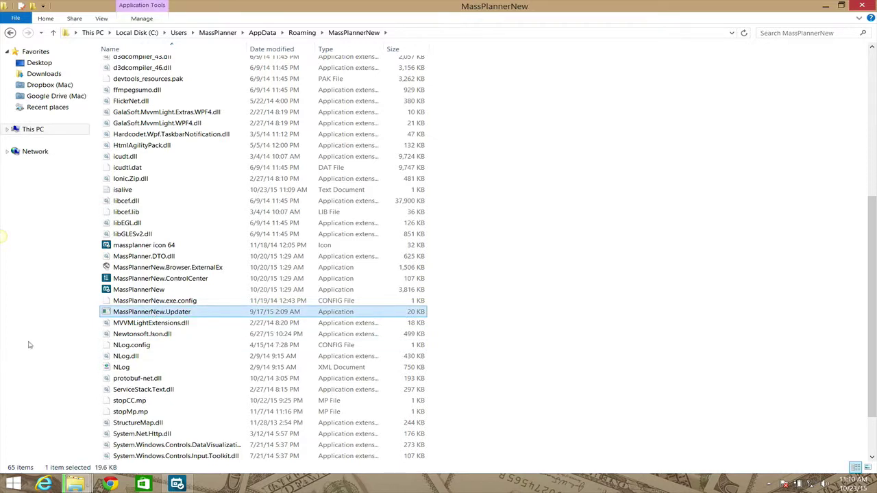
{"action": "double_click", "coordinate": [150, 311]}
{"action": "right_click", "coordinate": [151, 311]}
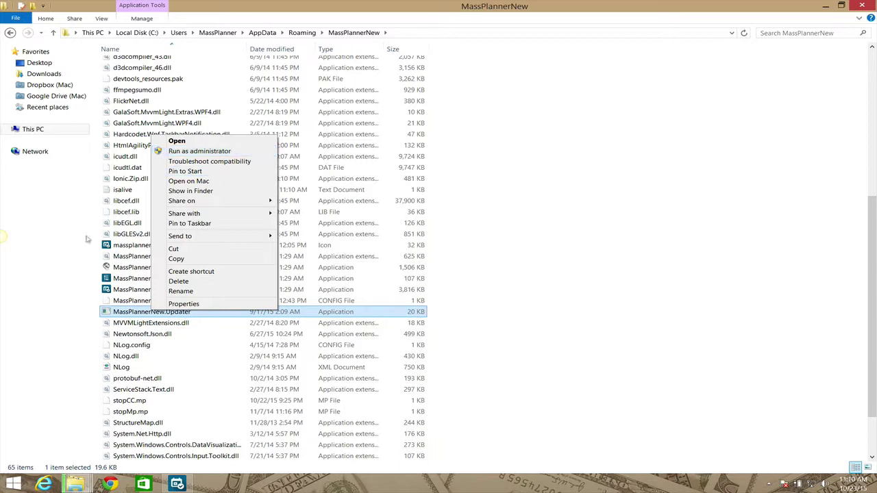
{"action": "right_click", "coordinate": [59, 260]}
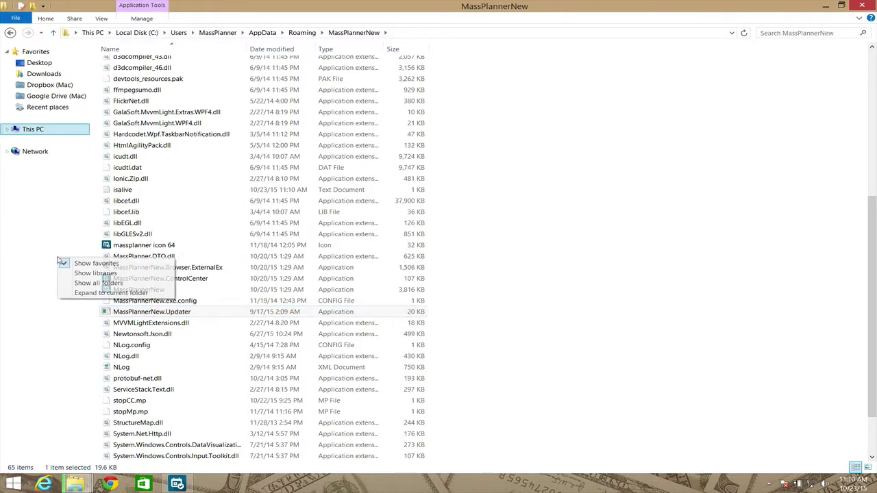
{"action": "left_click", "coordinate": [70, 203]}
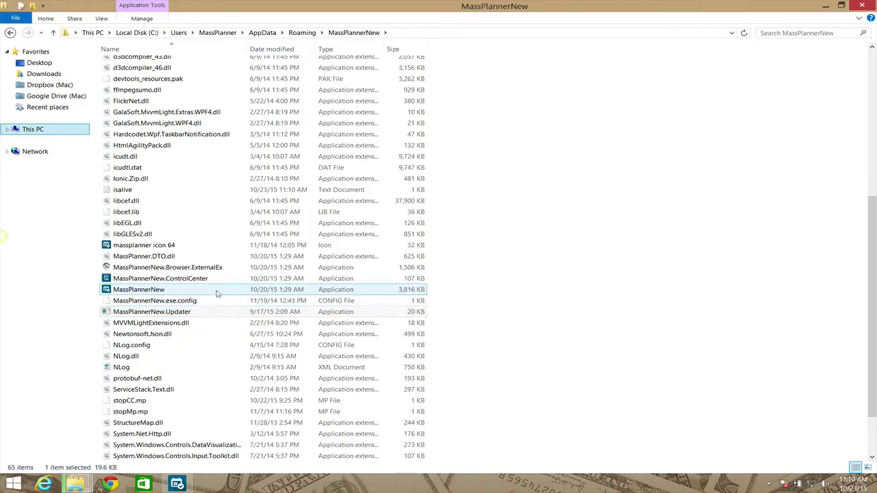
Restore the MassPlannerNew folder window to its smaller size and close it, leaving the desktop shortcuts accessible.
{"action": "left_click", "coordinate": [841, 6]}
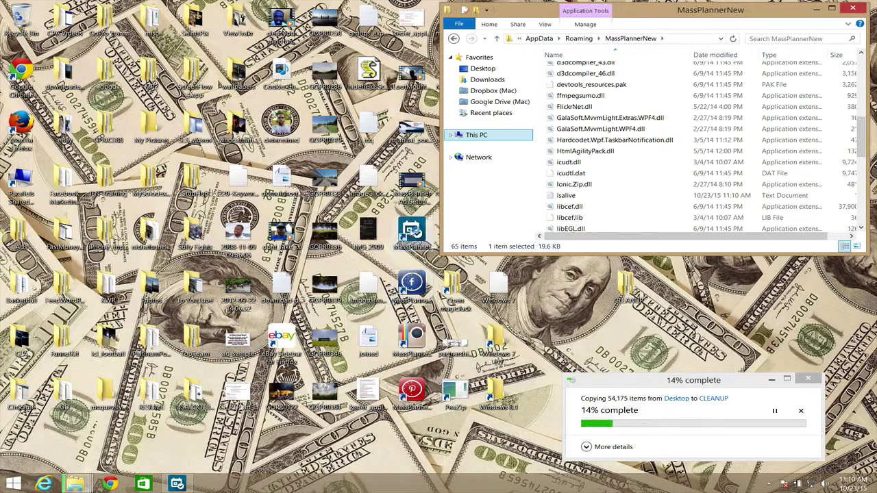
{"action": "left_click", "coordinate": [411, 233]}
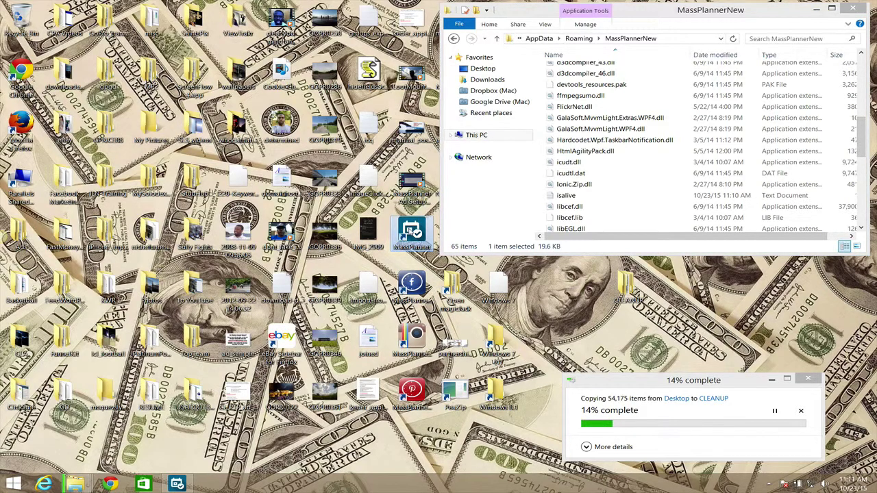
{"action": "right_click", "coordinate": [409, 231]}
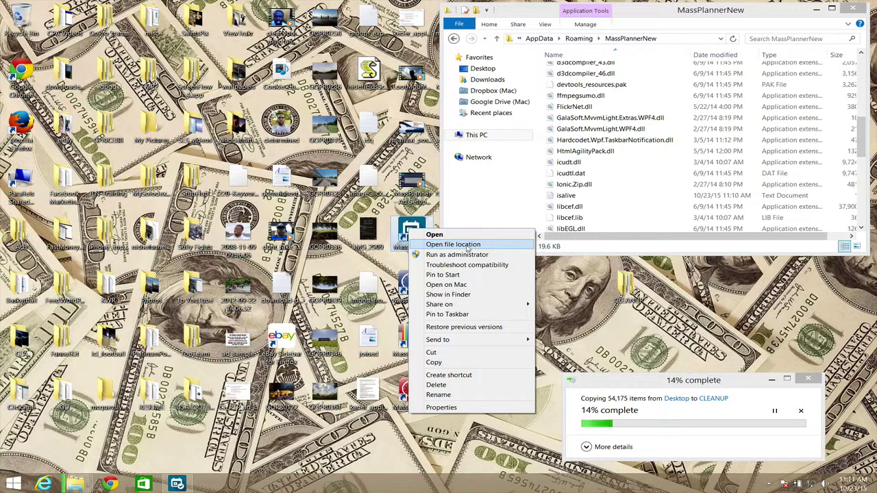
{"action": "left_click", "coordinate": [853, 9]}
{"action": "left_click", "coordinate": [853, 8]}
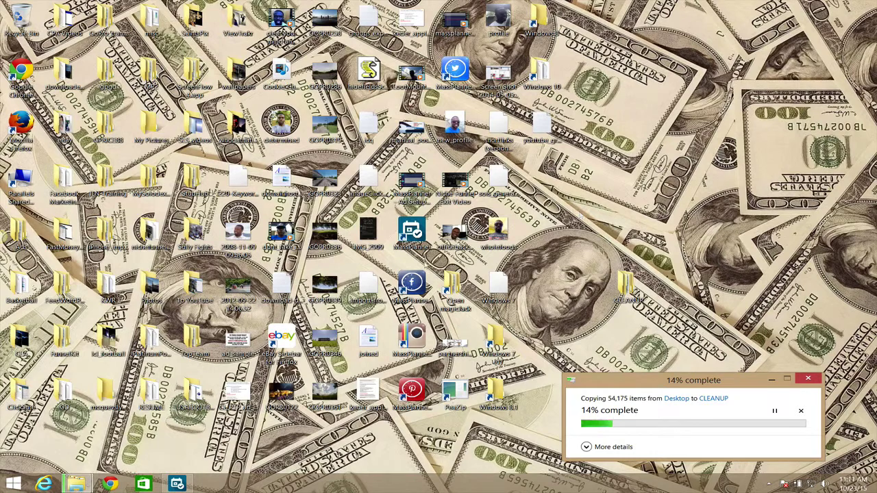
Open the file location of the MassPlanner desktop shortcut, look through the folder's contents and close the window.
{"action": "right_click", "coordinate": [417, 233]}
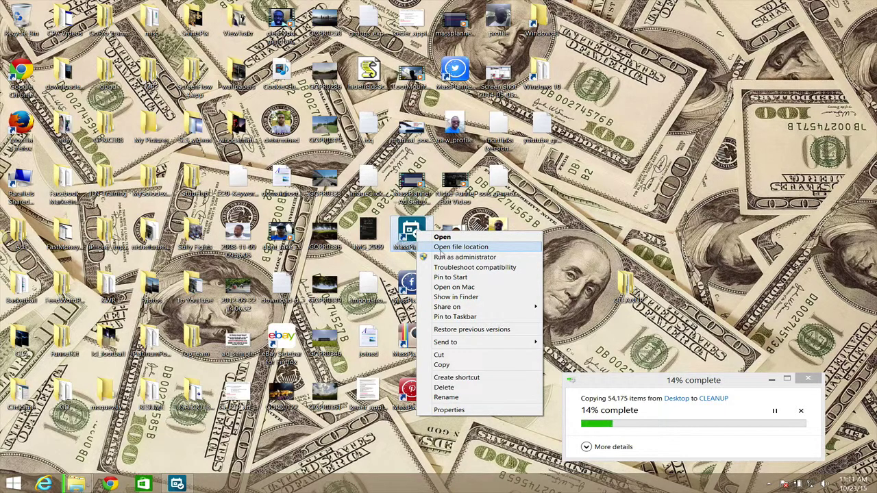
{"action": "left_click", "coordinate": [452, 247]}
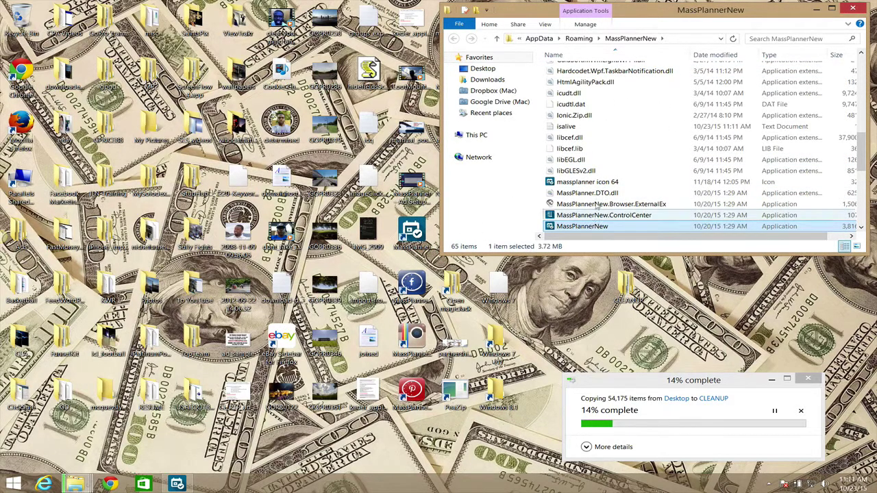
{"action": "scroll", "coordinate": [600, 171], "scroll_direction": "up", "scroll_amount": 10}
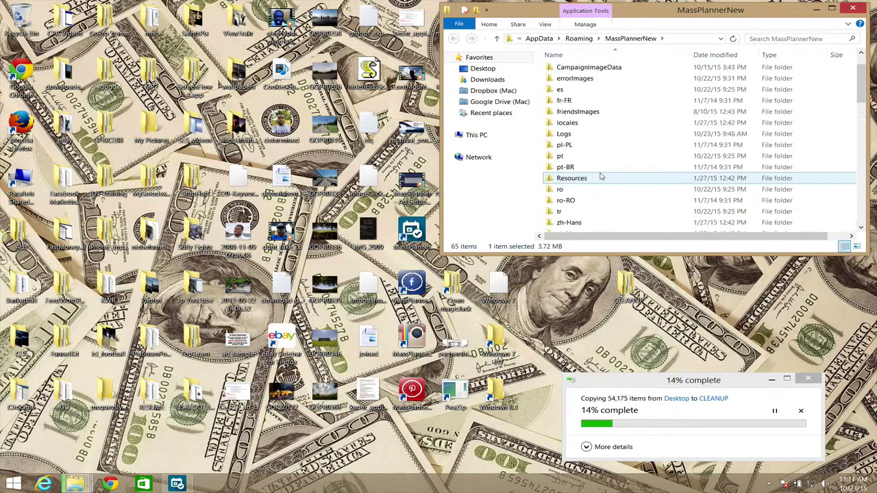
{"action": "scroll", "coordinate": [589, 77], "scroll_direction": "up", "scroll_amount": 1}
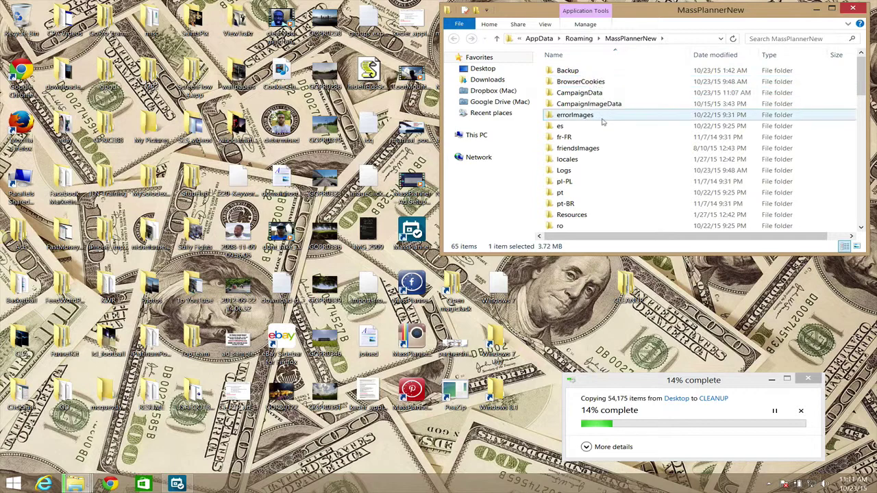
{"action": "scroll", "coordinate": [603, 120], "scroll_direction": "down", "scroll_amount": 5}
{"action": "scroll", "coordinate": [603, 120], "scroll_direction": "down", "scroll_amount": 6}
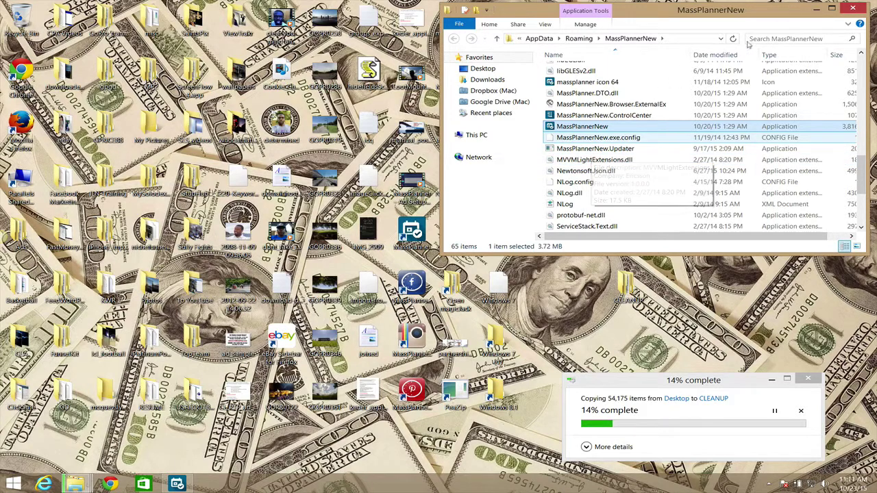
{"action": "left_click", "coordinate": [853, 10]}
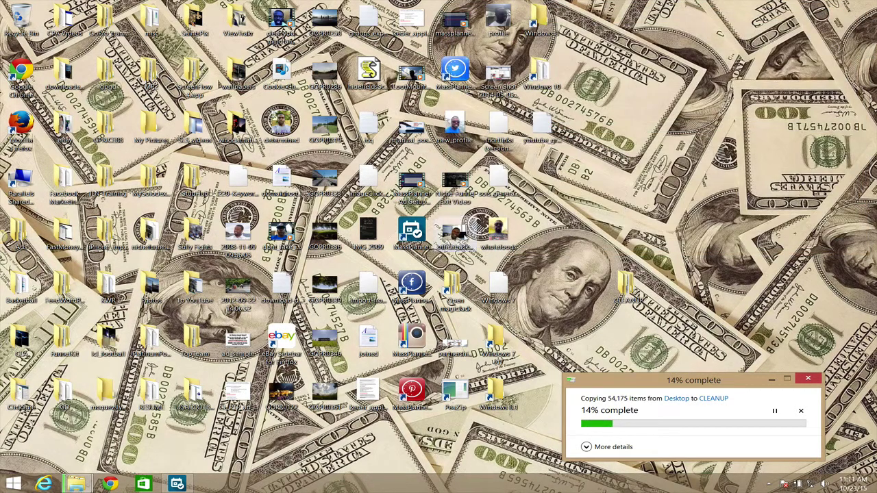
Open the properties of the MassPlanner desktop shortcut and display its compatibility settings.
{"action": "right_click", "coordinate": [411, 234]}
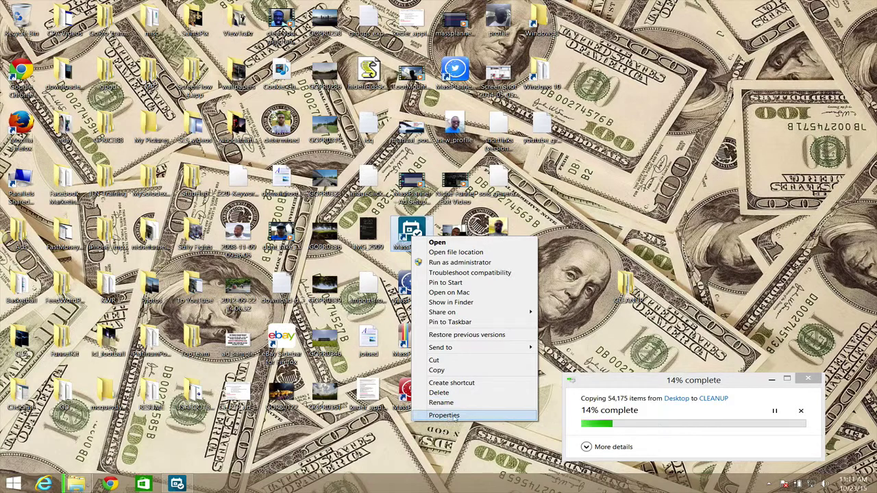
{"action": "left_click", "coordinate": [450, 418]}
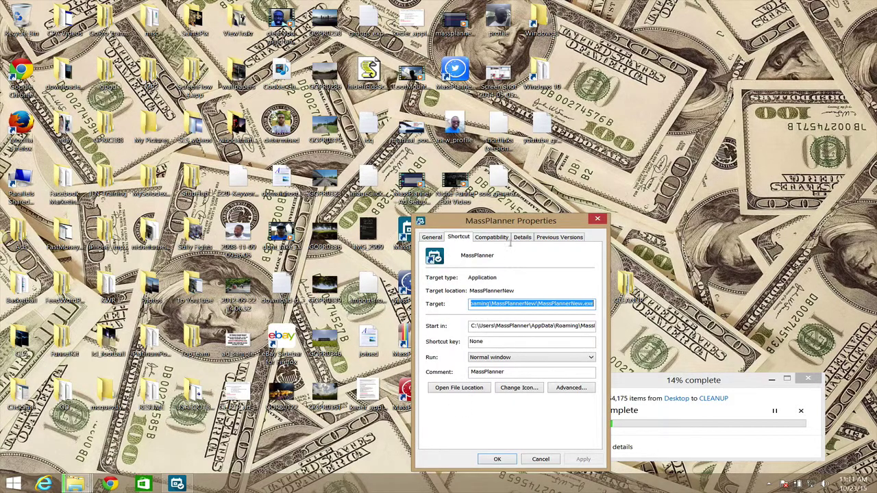
{"action": "left_click_drag", "start_coordinate": [500, 223], "coordinate": [364, 117]}
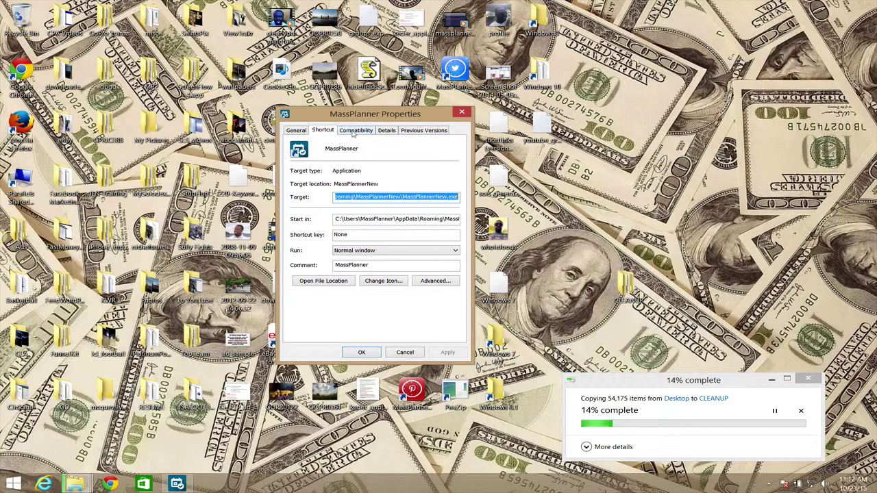
{"action": "left_click", "coordinate": [354, 132]}
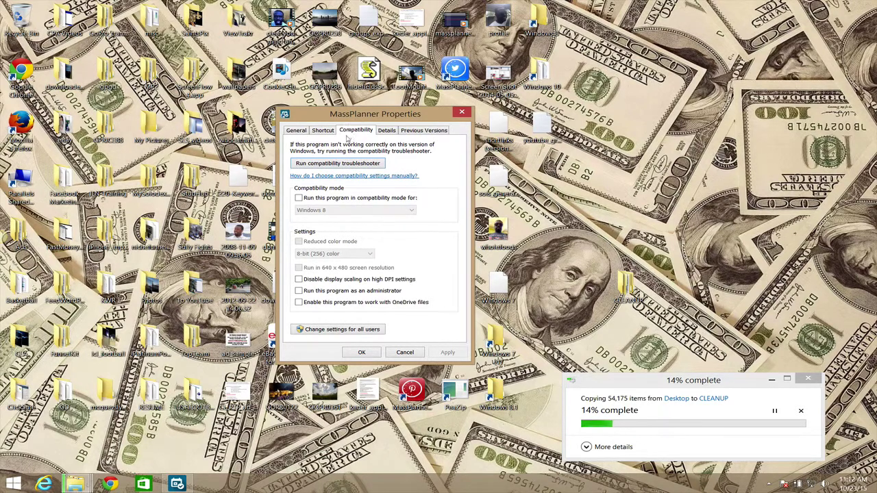
Try enabling compatibility mode for the MassPlanner shortcut, view the Windows versions on offer, and discard the change.
{"action": "left_click", "coordinate": [299, 198]}
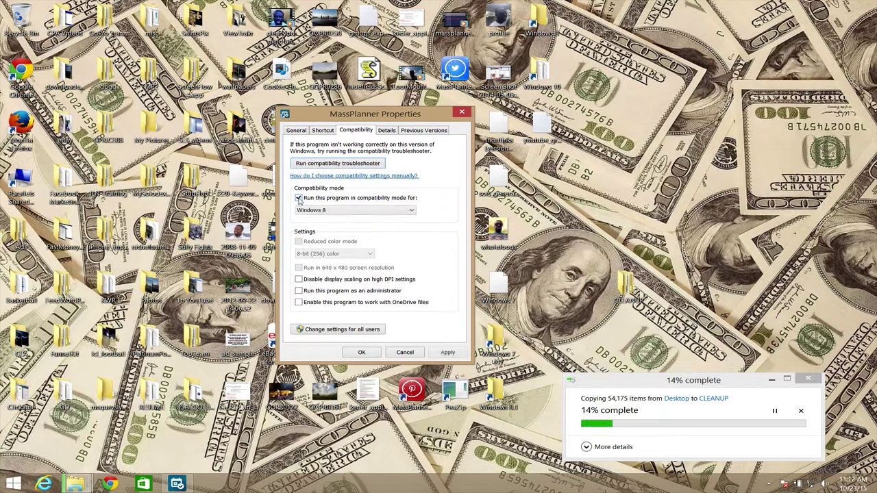
{"action": "left_click", "coordinate": [411, 211]}
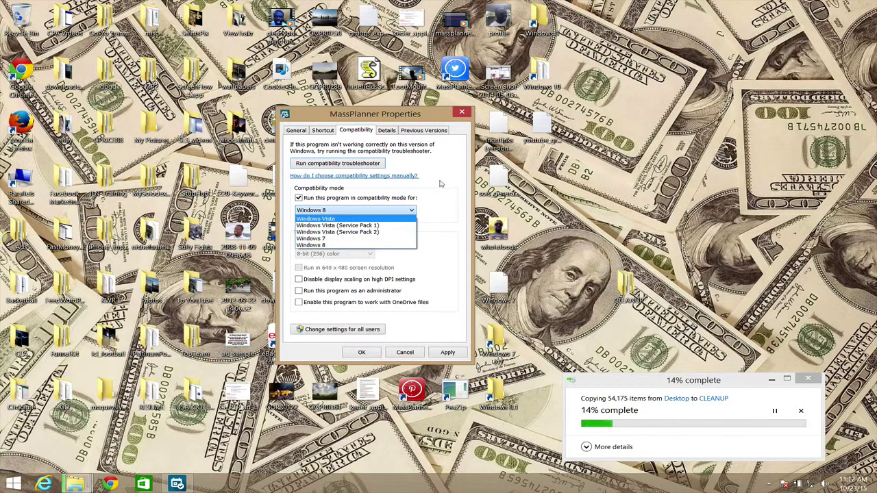
{"action": "left_click", "coordinate": [441, 183]}
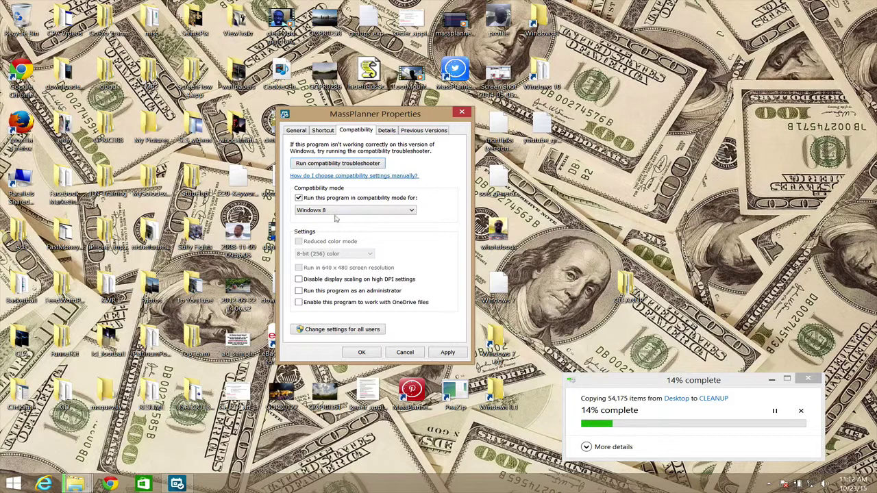
{"action": "left_click", "coordinate": [301, 199]}
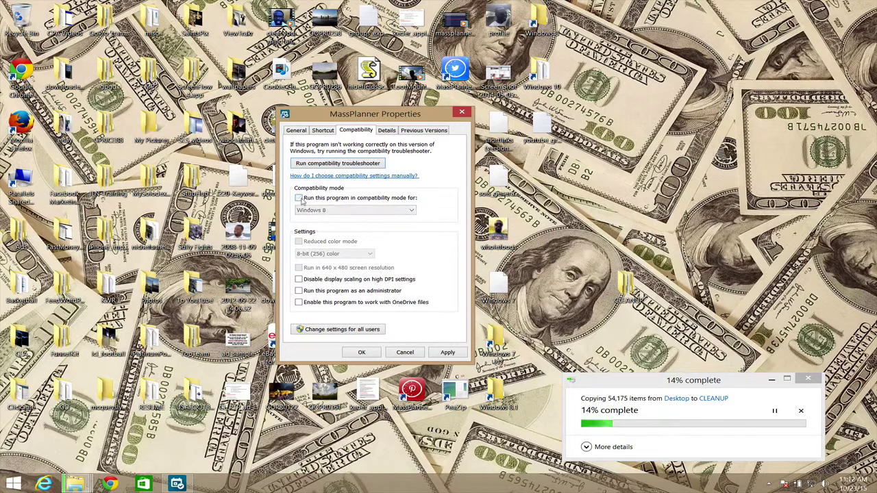
{"action": "left_click", "coordinate": [409, 353]}
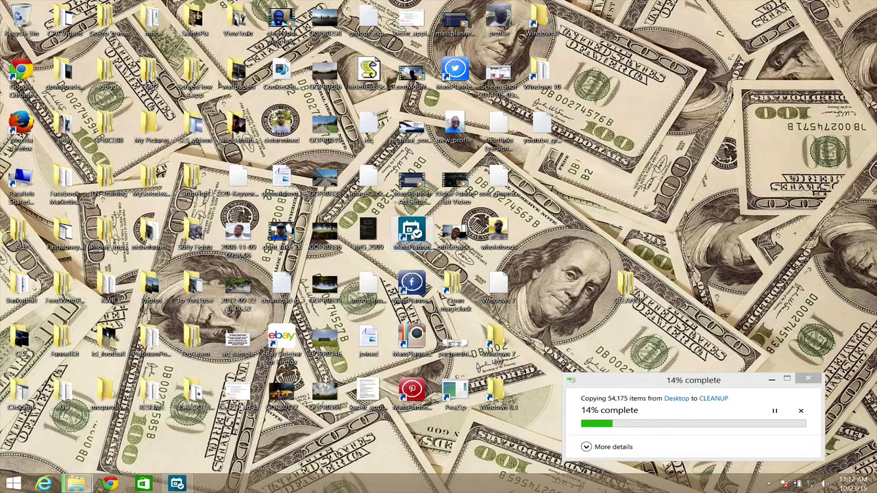
Reopen the MassPlanner shortcut's properties and return to its compatibility settings.
{"action": "right_click", "coordinate": [411, 234]}
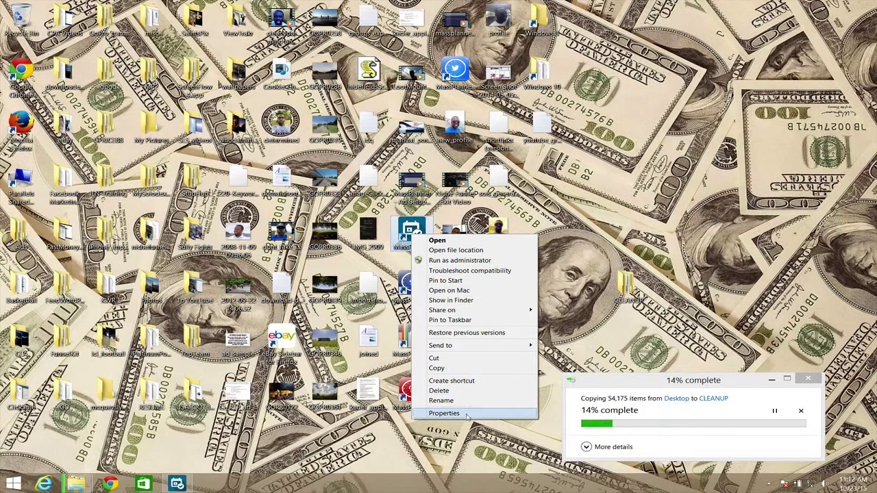
{"action": "left_click", "coordinate": [444, 413]}
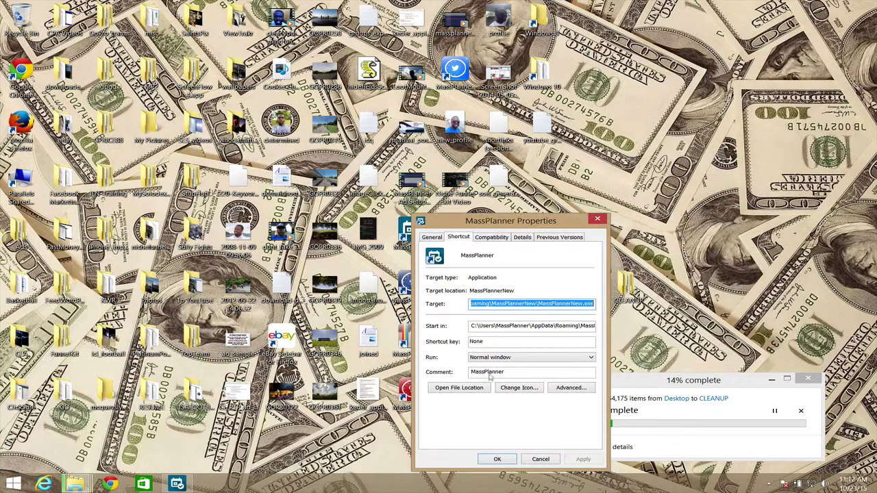
{"action": "left_click_drag", "start_coordinate": [532, 222], "coordinate": [389, 145]}
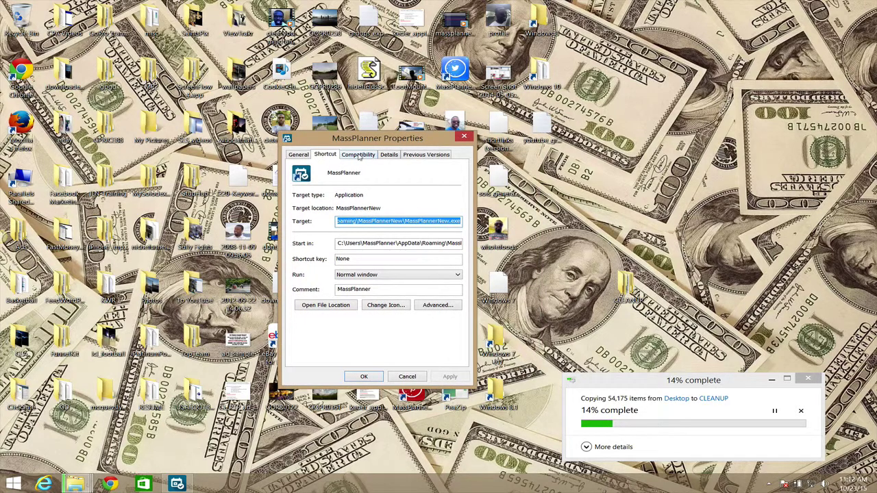
{"action": "left_click", "coordinate": [358, 155]}
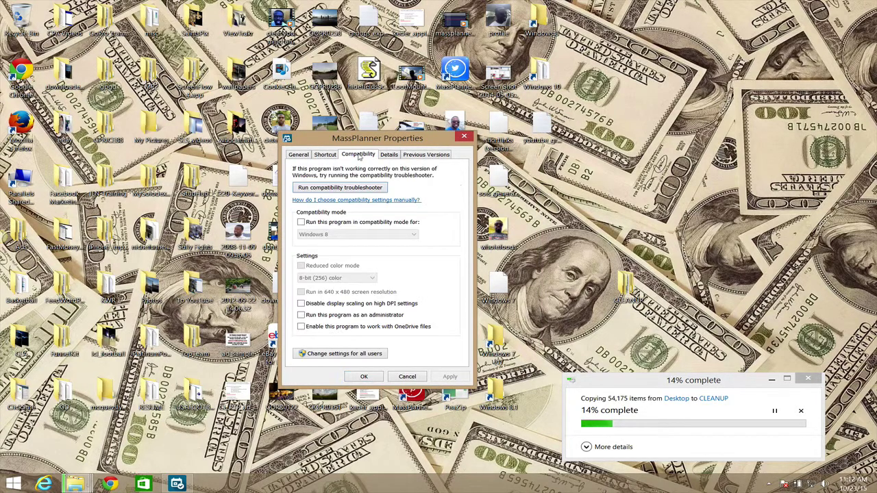
Switch compatibility mode on to review the Windows version choices, switch it off again and close the properties without applying.
{"action": "left_click", "coordinate": [302, 223]}
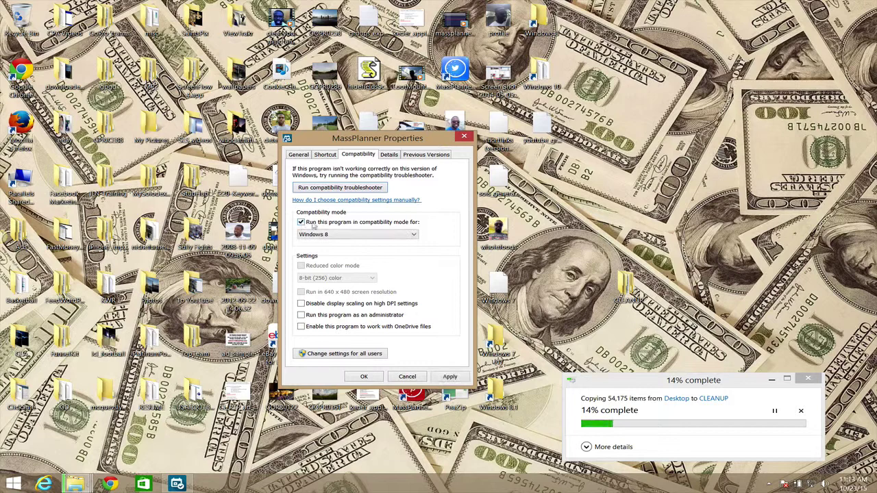
{"action": "left_click", "coordinate": [415, 236]}
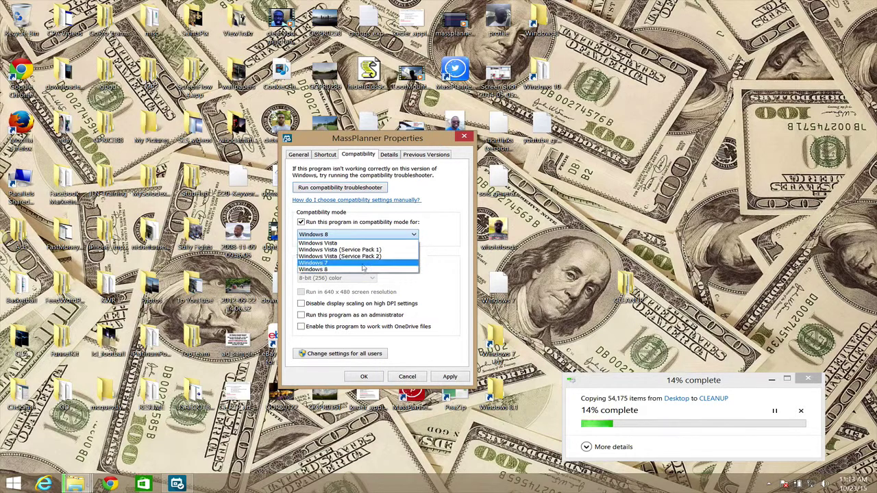
{"action": "left_click", "coordinate": [442, 254]}
{"action": "left_click", "coordinate": [302, 222]}
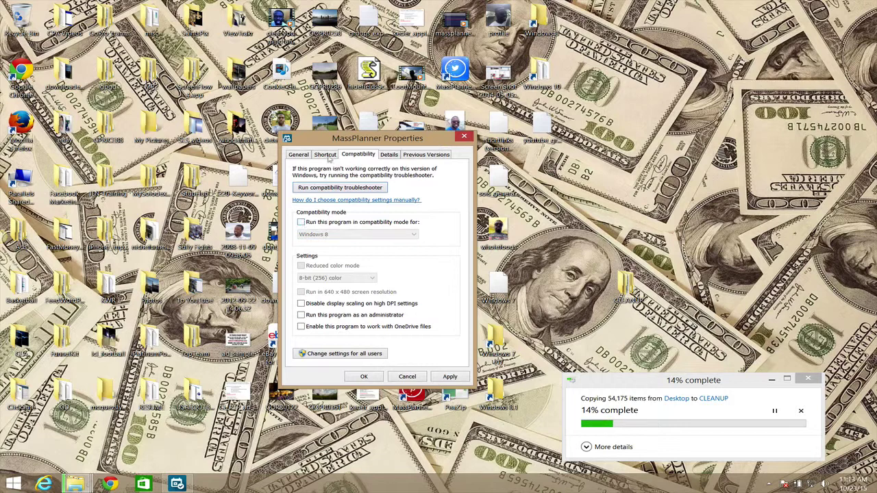
{"action": "left_click", "coordinate": [304, 156]}
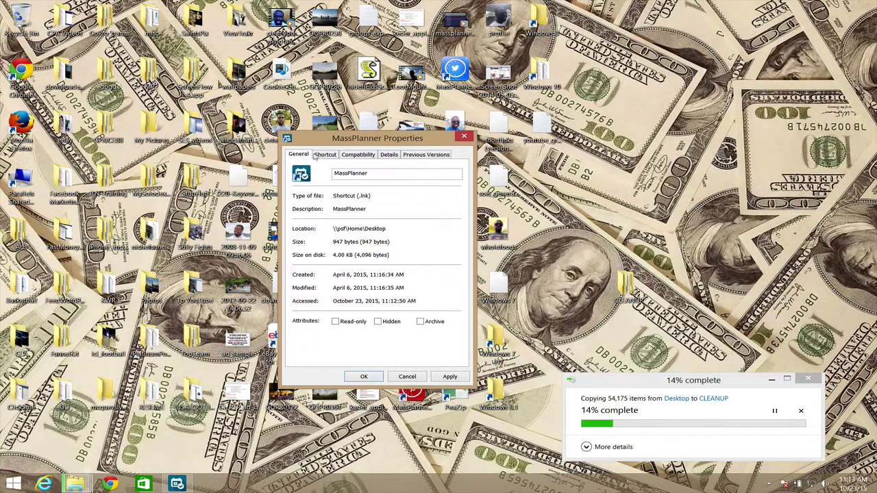
{"action": "left_click", "coordinate": [464, 137]}
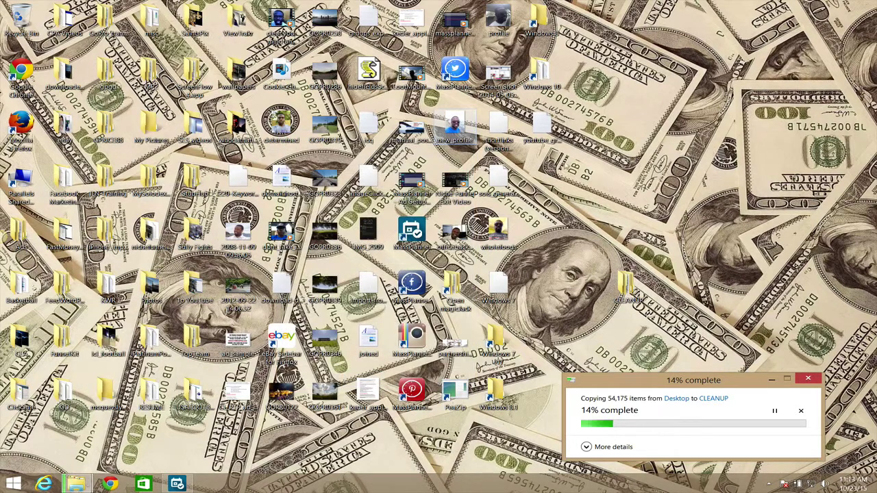
Open the file location of the MassPlanner desktop shortcut to show the MassPlannerNew folder.
{"action": "left_click", "coordinate": [529, 209]}
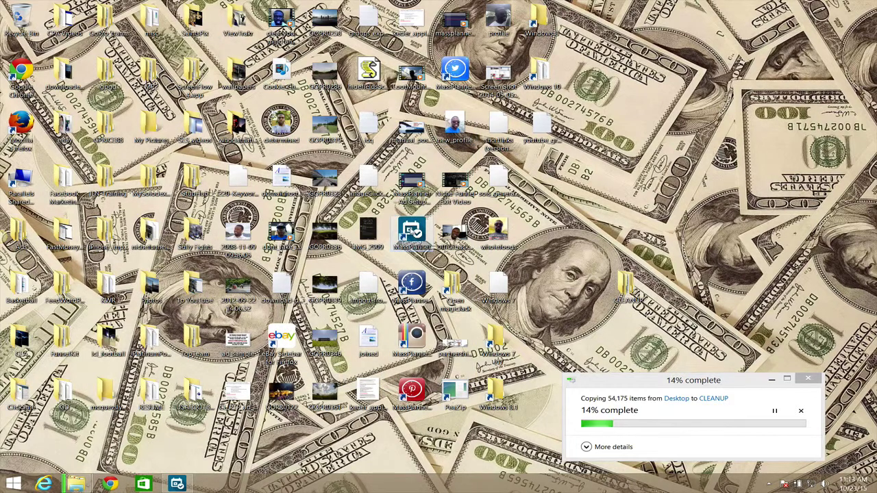
{"action": "right_click", "coordinate": [411, 232]}
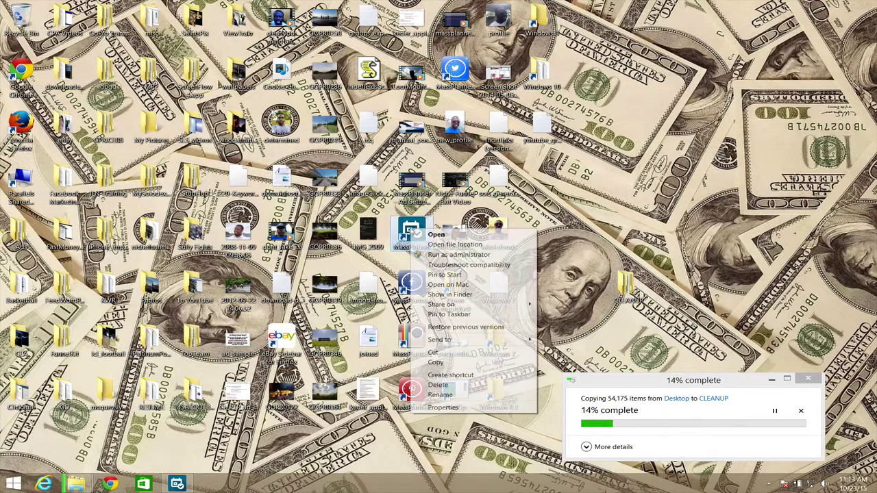
{"action": "left_click", "coordinate": [454, 245]}
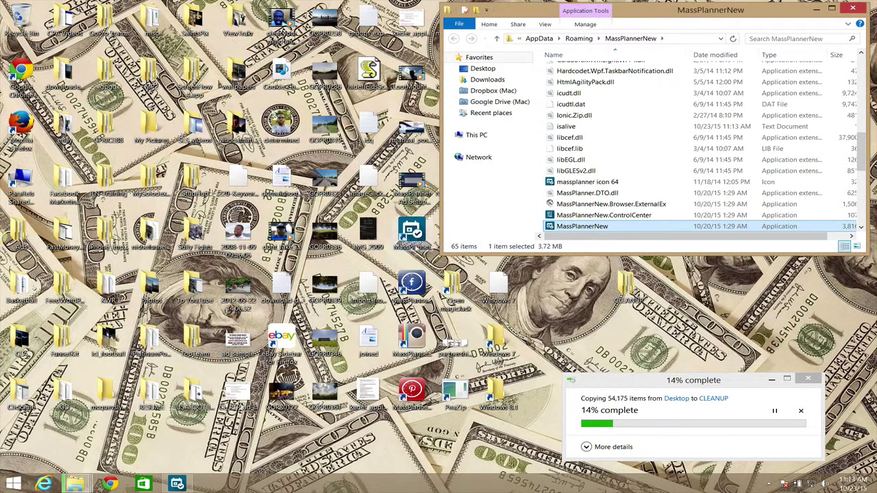
Open the MassPlanner shortcut's properties, place the dialog beside the folder window and open the file location from it.
{"action": "left_click", "coordinate": [412, 234]}
{"action": "right_click", "coordinate": [411, 234]}
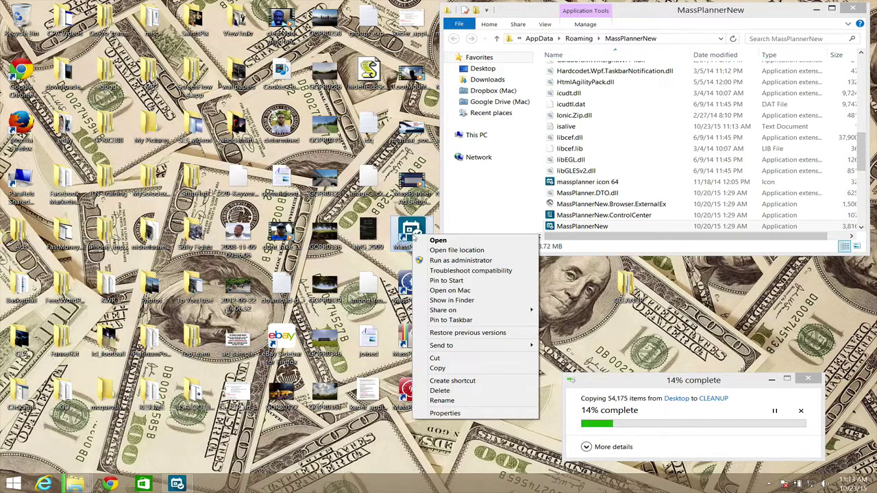
{"action": "left_click", "coordinate": [445, 413]}
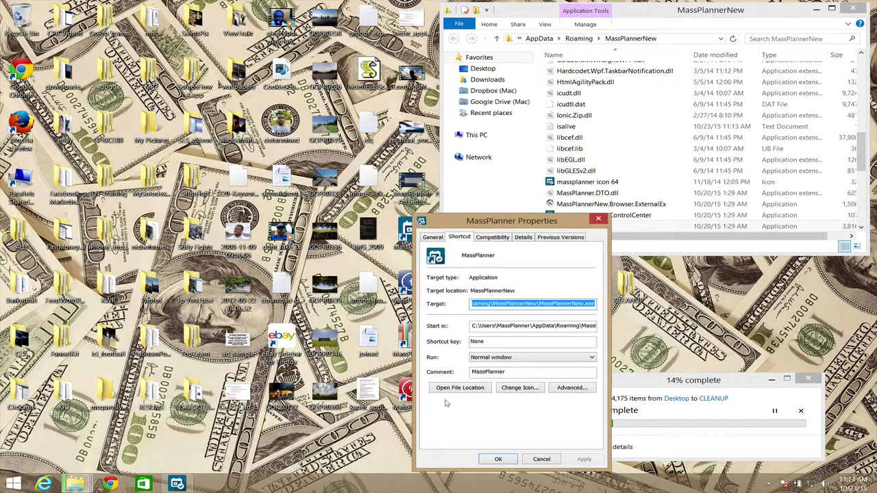
{"action": "left_click_drag", "start_coordinate": [507, 226], "coordinate": [231, 120]}
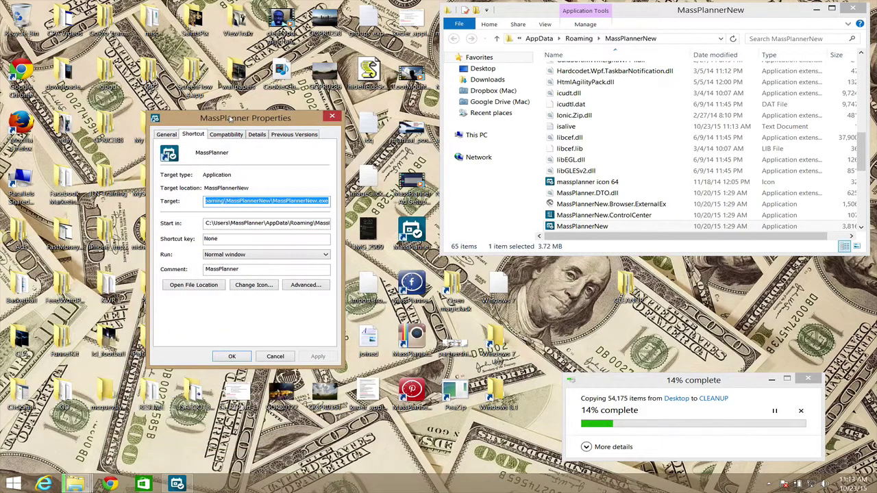
{"action": "left_click", "coordinate": [195, 286]}
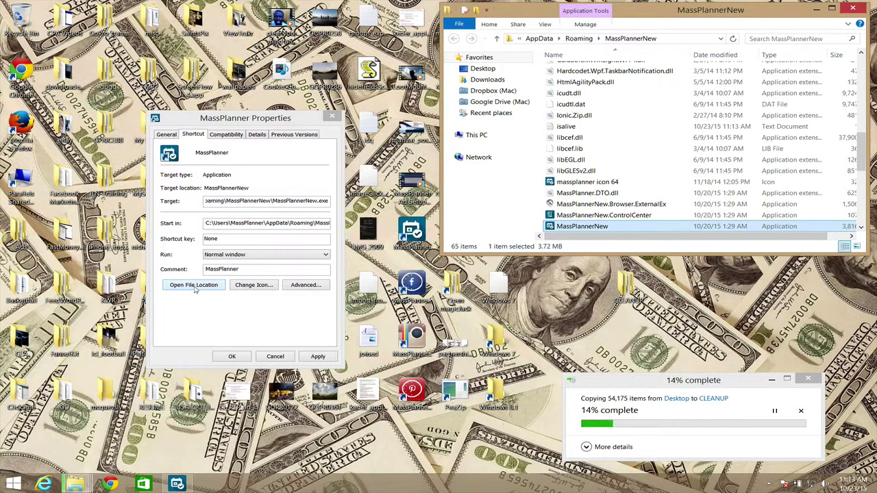
Close the MassPlannerNew folder window, reopen it through the shortcut's properties and close the properties dialog.
{"action": "left_click", "coordinate": [855, 9]}
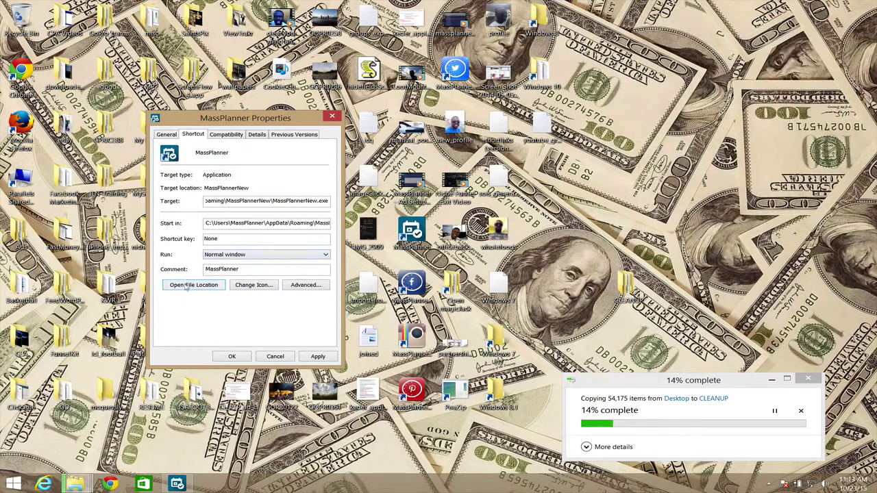
{"action": "left_click", "coordinate": [185, 288]}
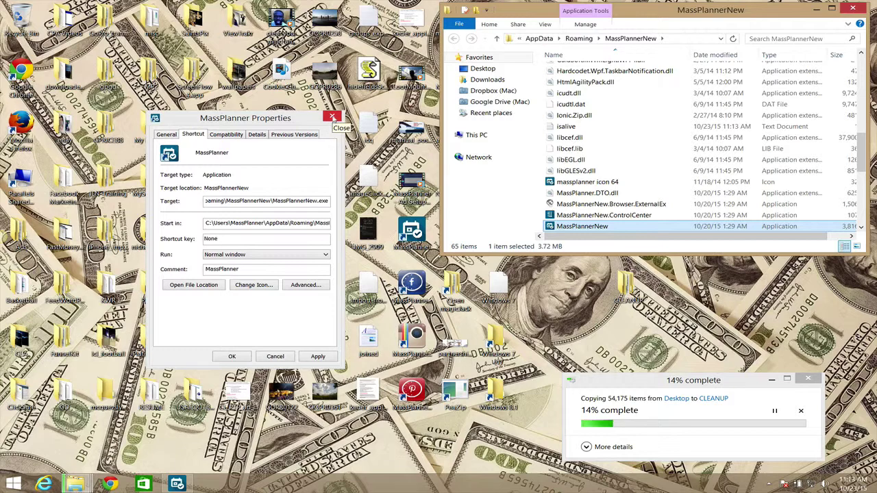
{"action": "left_click", "coordinate": [332, 118]}
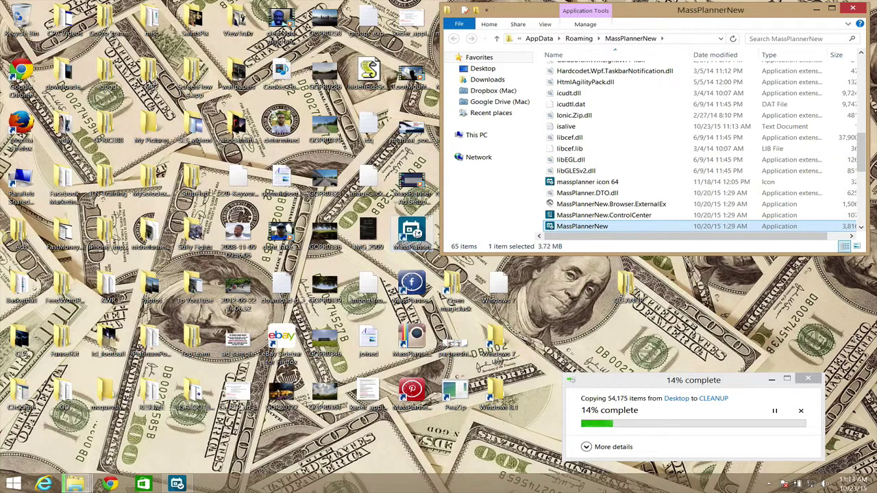
Show the available actions for the MassPlanner desktop shortcut once more and dismiss them.
{"action": "left_click", "coordinate": [415, 234]}
{"action": "right_click", "coordinate": [411, 239]}
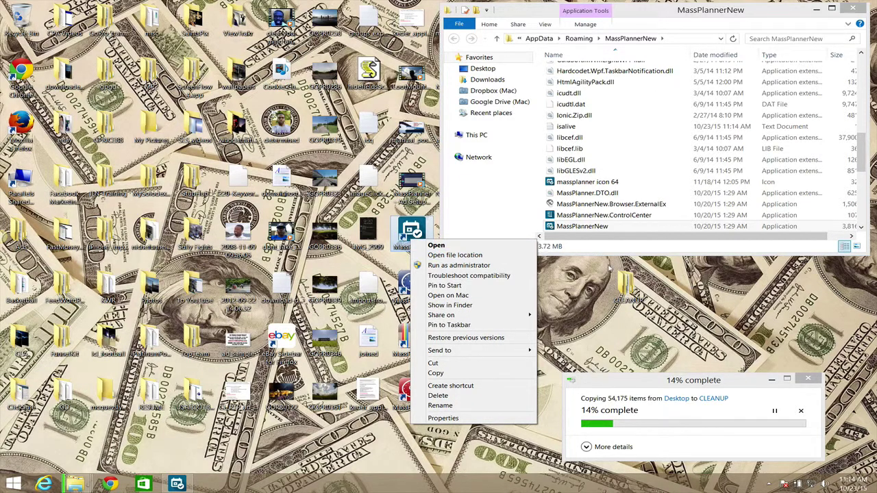
{"action": "left_click", "coordinate": [416, 253]}
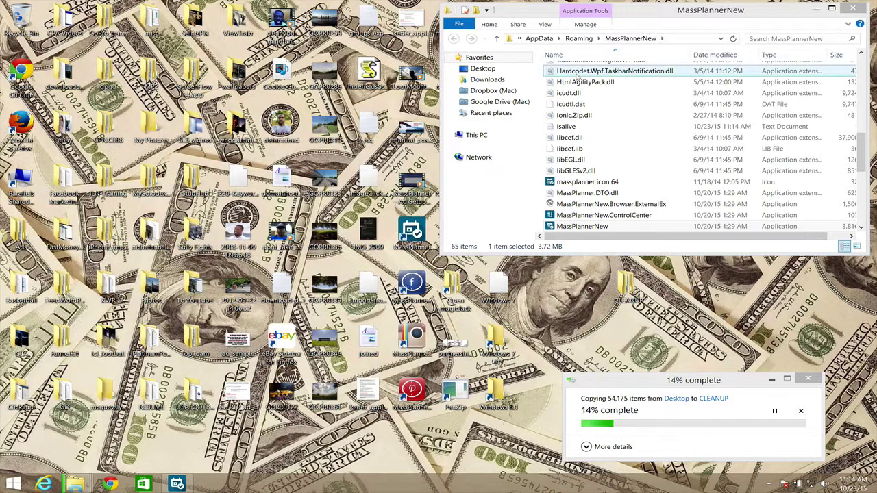
{"action": "mouse_move", "coordinate": [561, 3]}
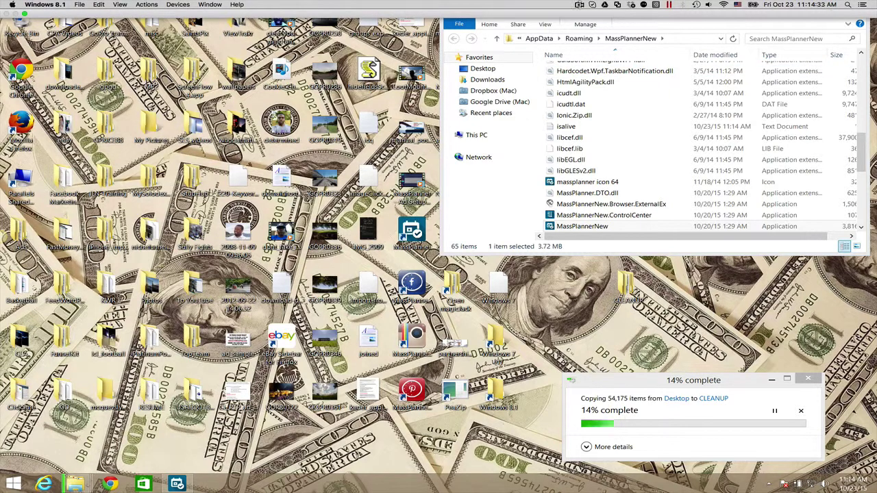
{"action": "left_click", "coordinate": [580, 5]}
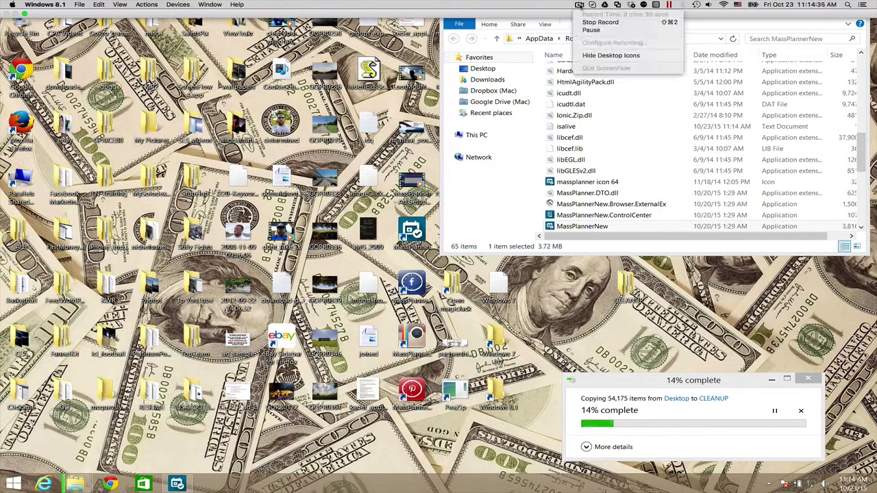